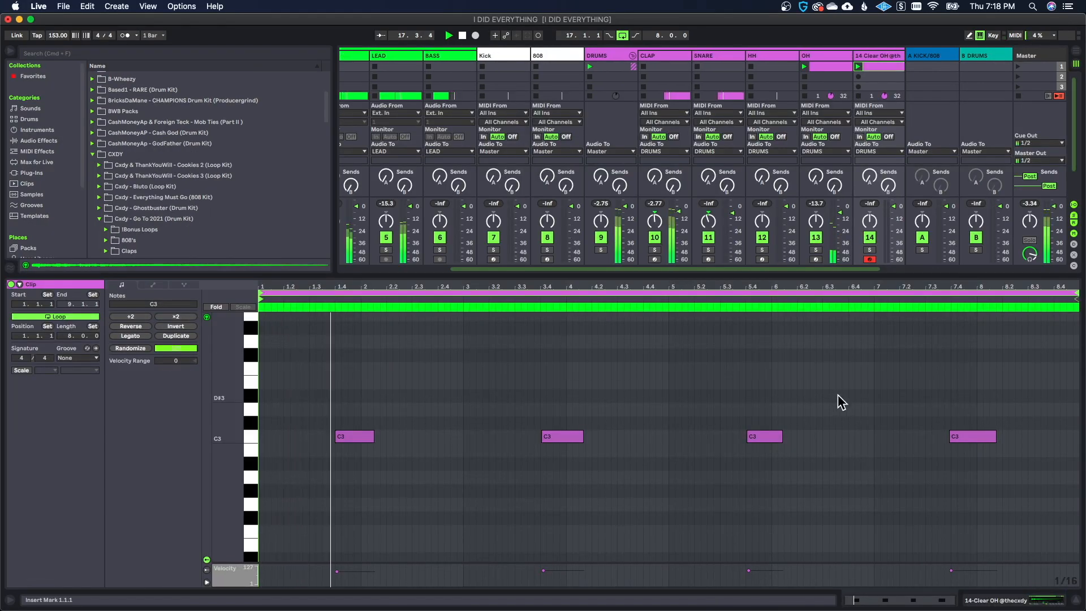
Select all the C3 notes in the Clear OH clip and quantize them to the 1/16 grid
left_click(823, 517)
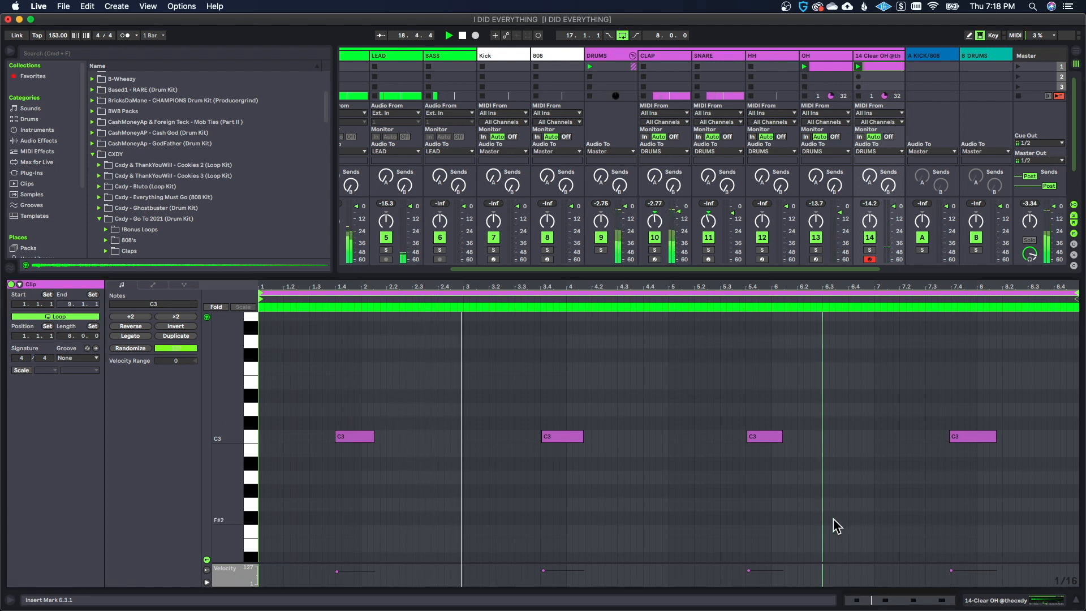
key("super+a")
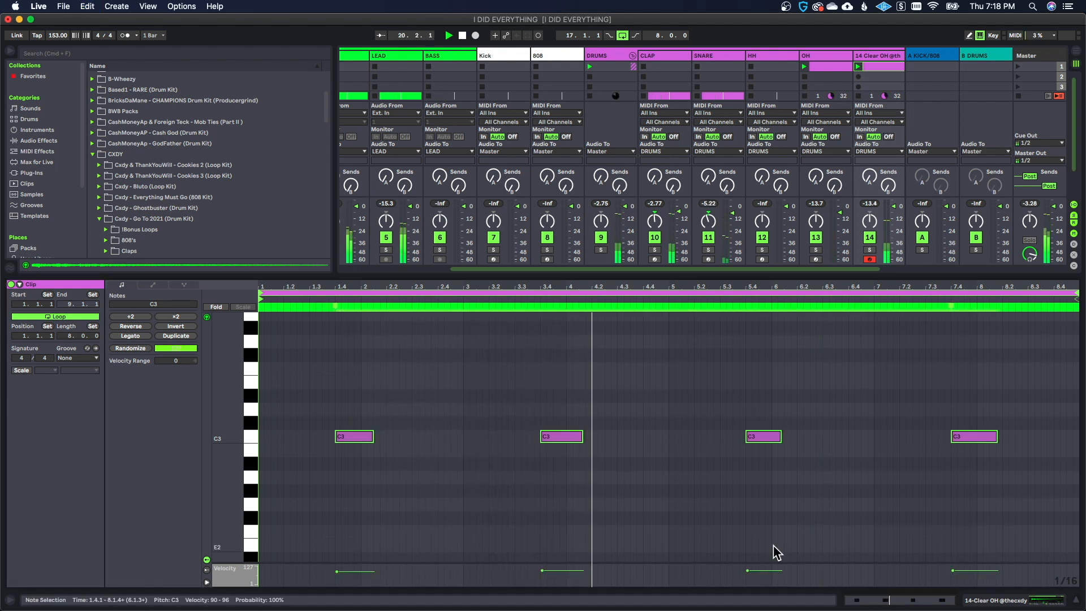
left_click(829, 534)
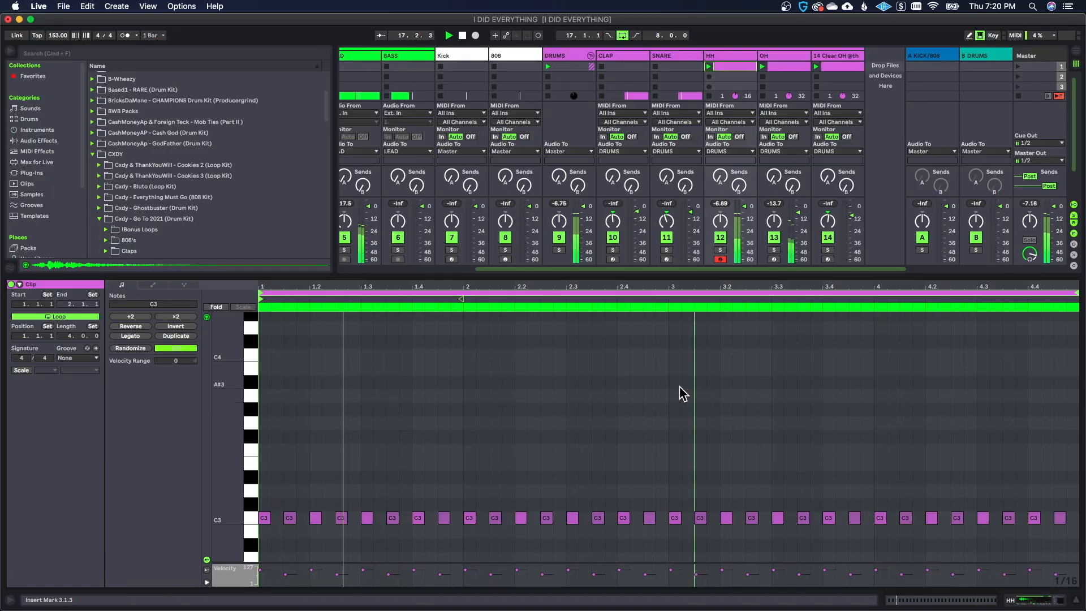
Add an extra C3 hi-hat note just after beat 2.4 in the HH clip and remove the extra one just after beat 4.3
scroll(722, 421, "down", 1)
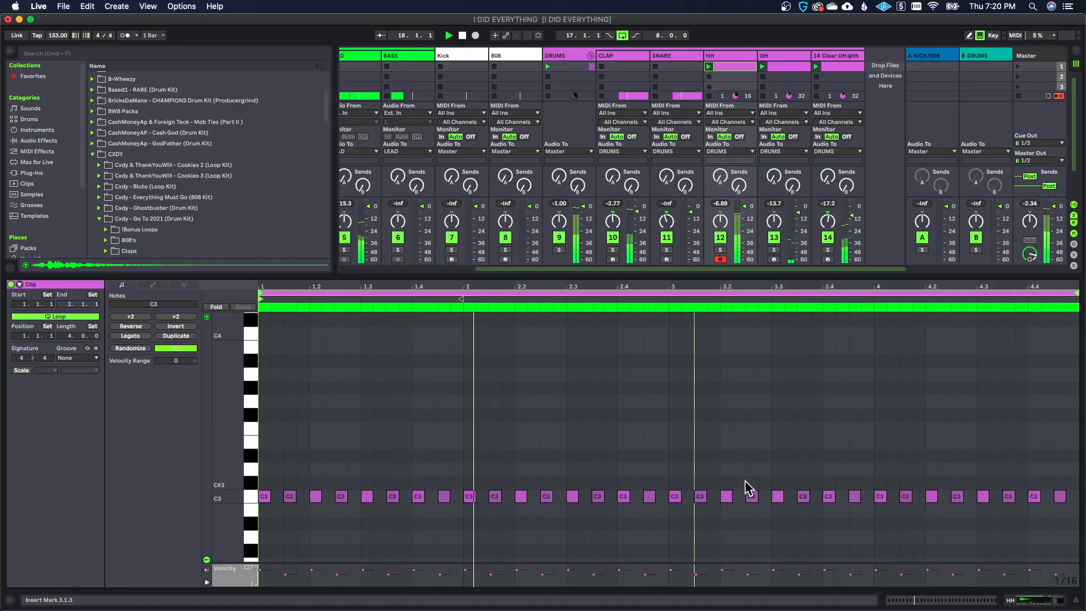
scroll(738, 474, "down", 1)
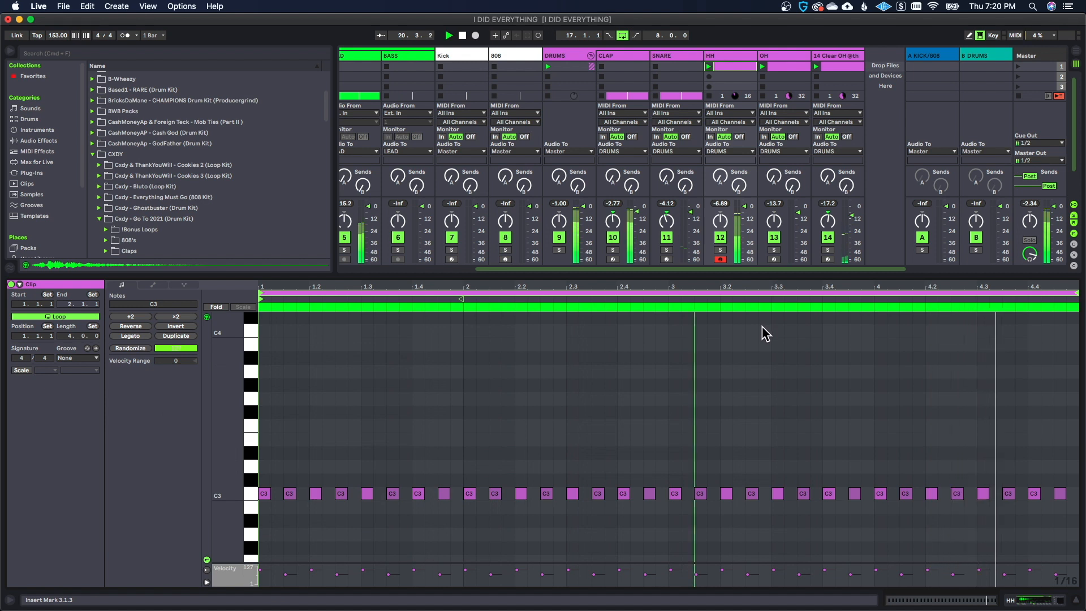
key("super+z")
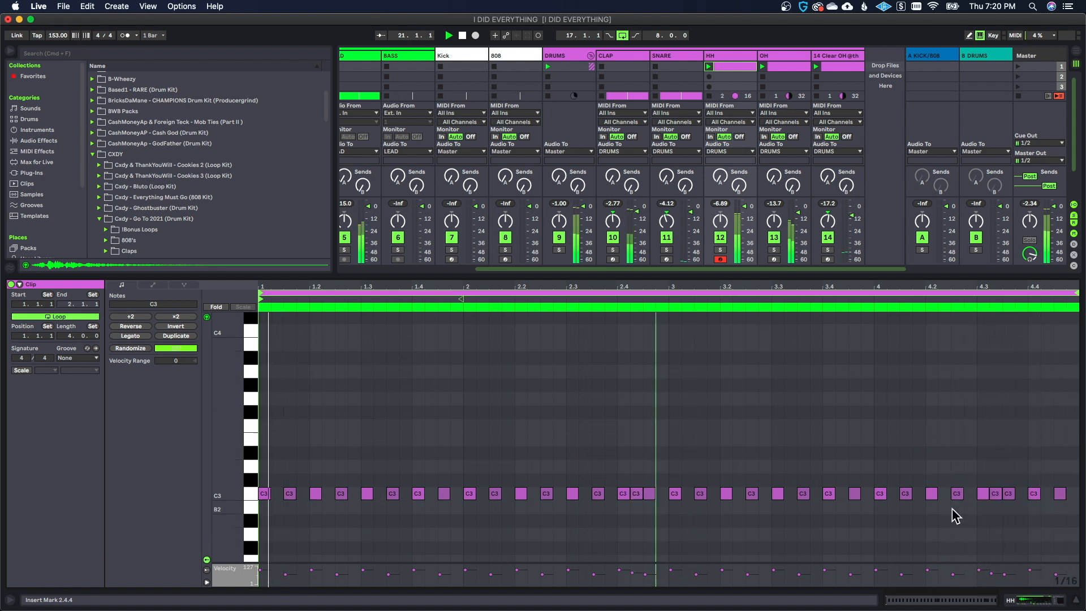
double_click(997, 494)
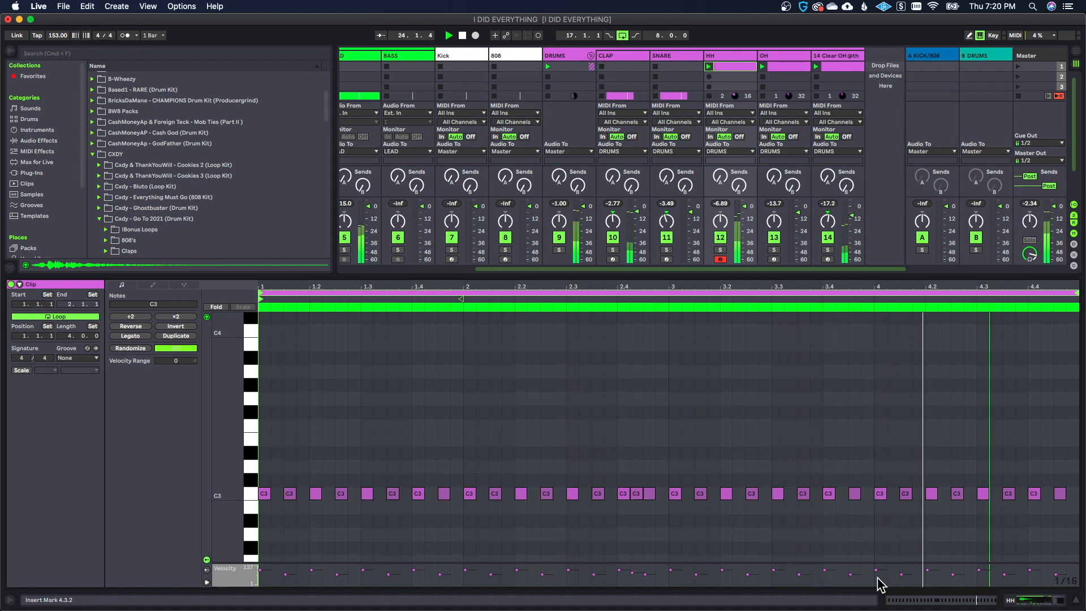
Replace the hi-hat note at 4.1.1 with a 1/32-triplet C3 roll ending at 4.1.3, with velocities ramping upward
left_click(880, 516)
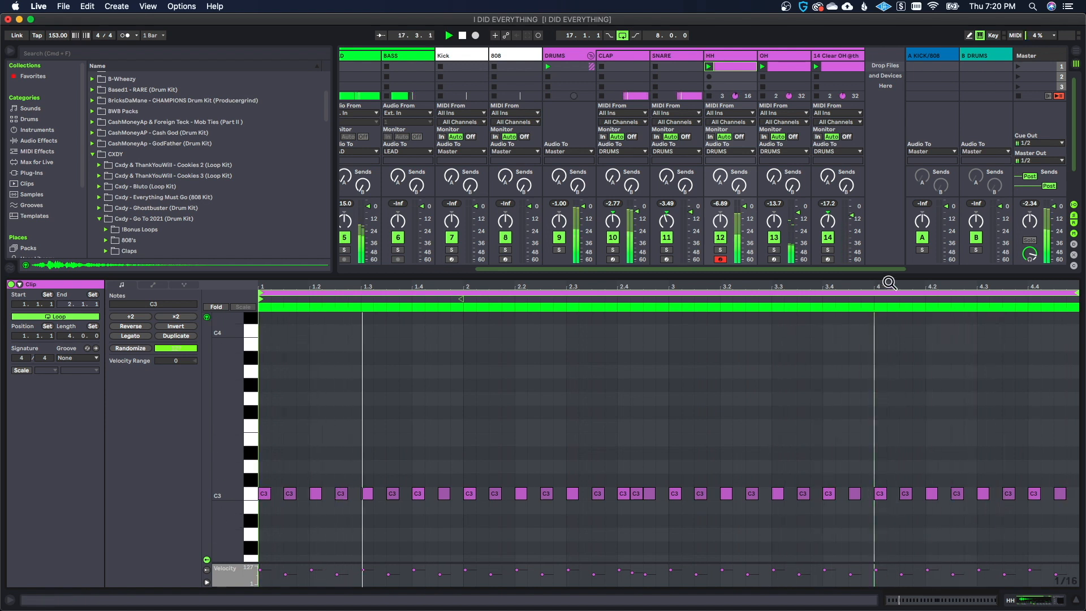
mouse_move(890, 283)
left_mouse_down()
mouse_move(886, 301)
mouse_move(643, 327)
mouse_move(826, 295)
mouse_move(745, 300)
left_mouse_up()
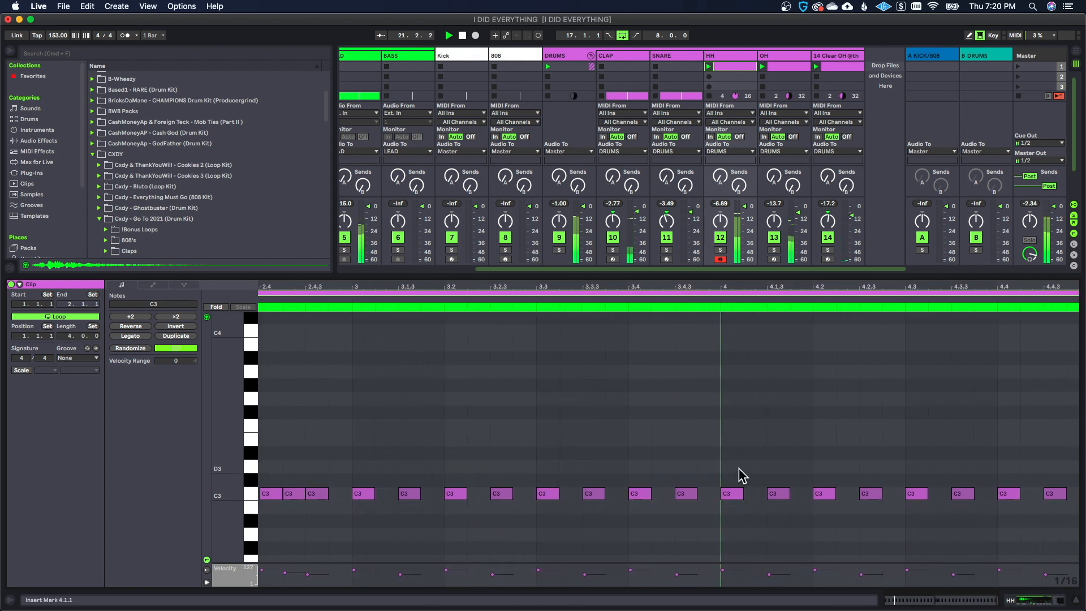
key("space")
right_click(722, 320)
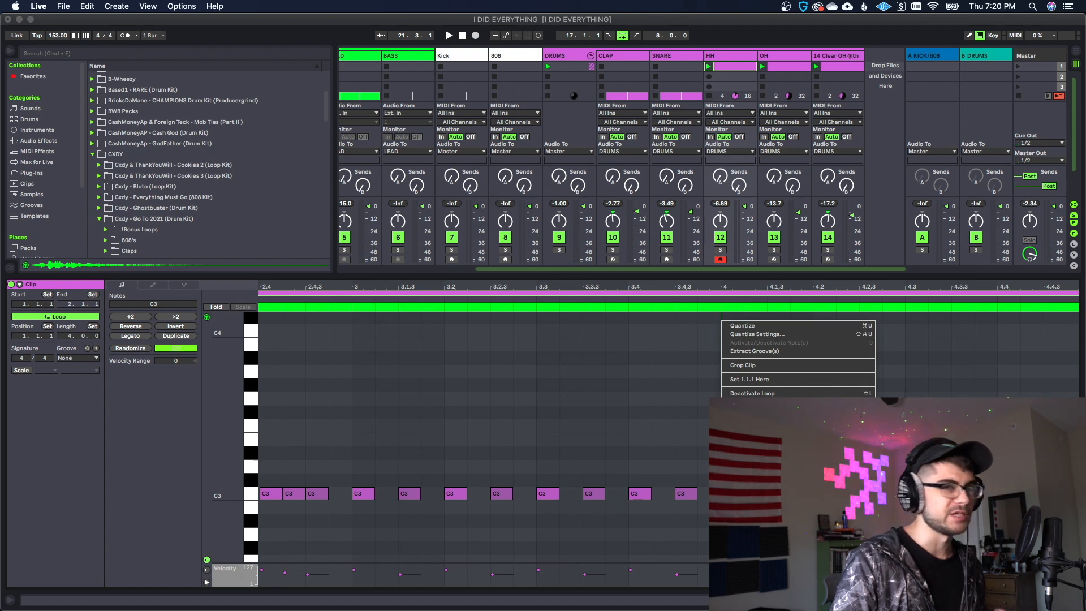
left_click_drag(723, 570, 726, 583)
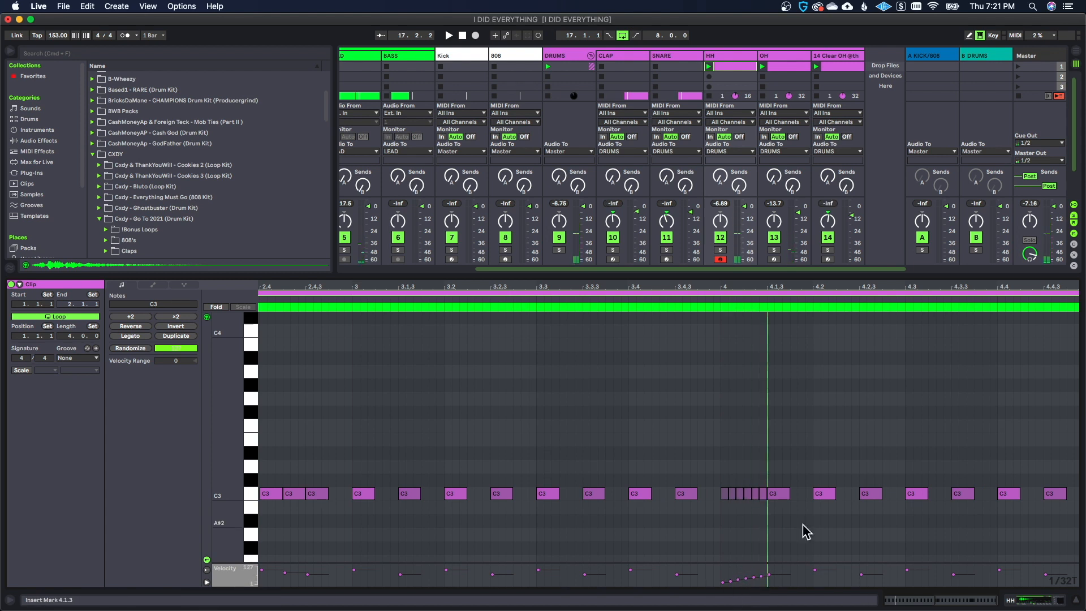
left_click(722, 527)
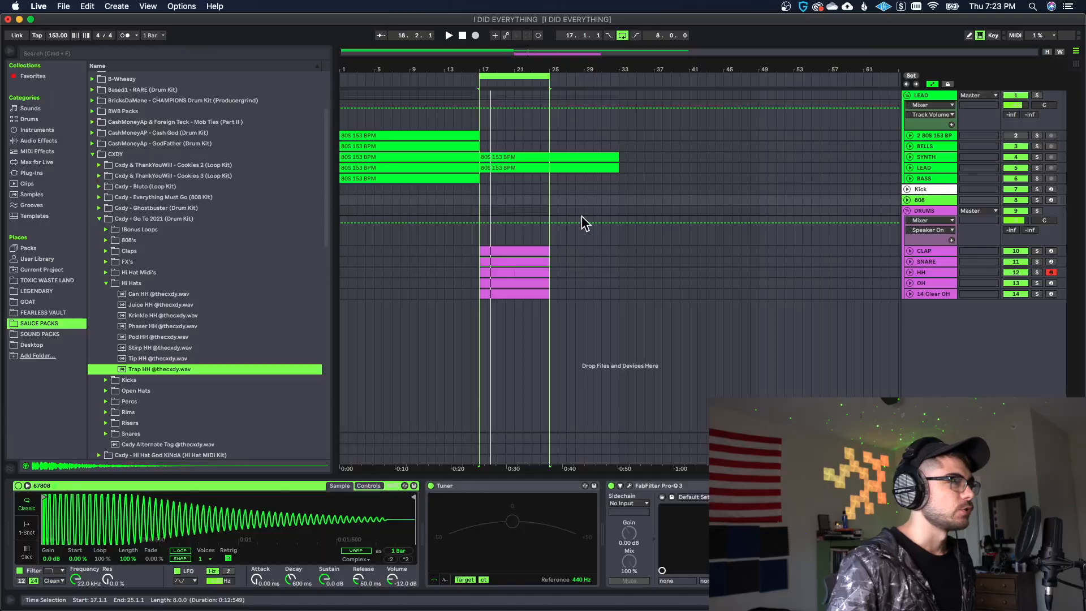
Place the 80S 153 BPM loop from track 2 on the 808 track at bar 17 as a MIDI clip
left_click(454, 134)
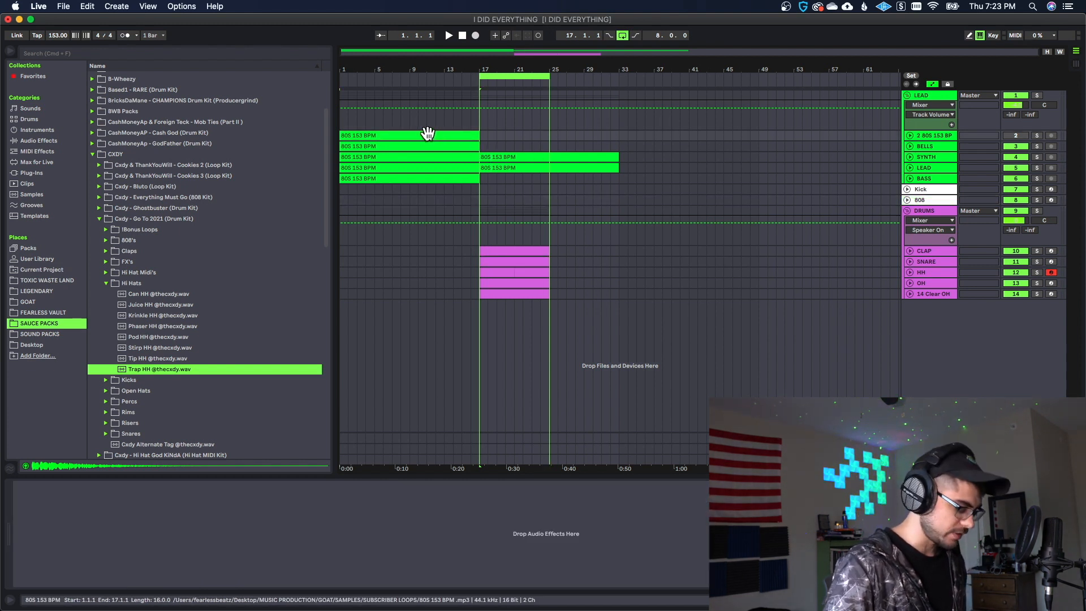
left_click_drag(415, 134, 550, 203)
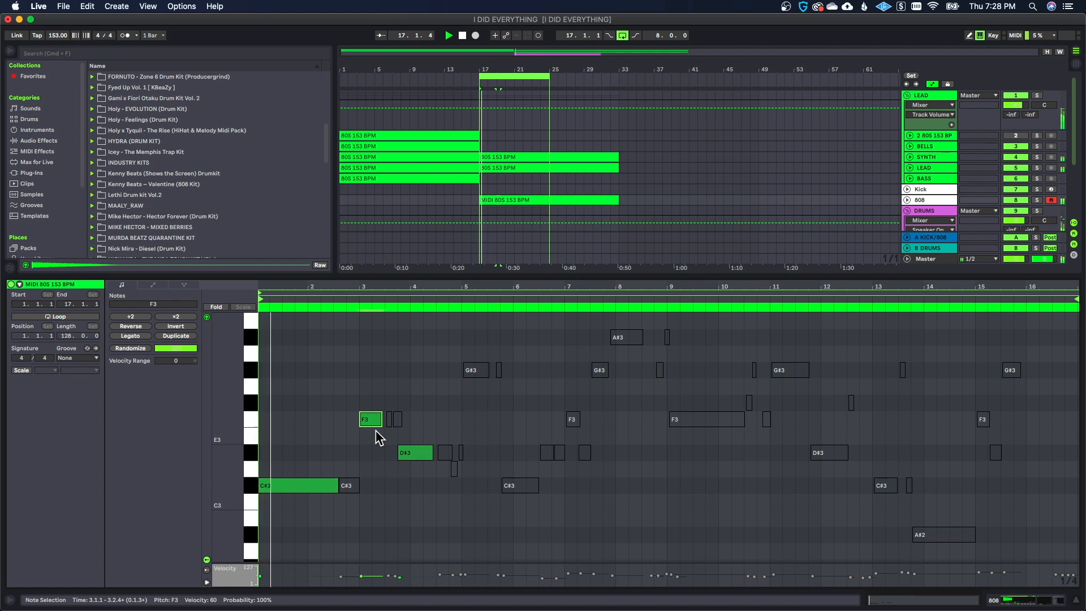
Replace the deactivated G#3 note at 5.1.1 in the 808 clip with short G#3 notes spaced across bar 5
left_click(429, 508)
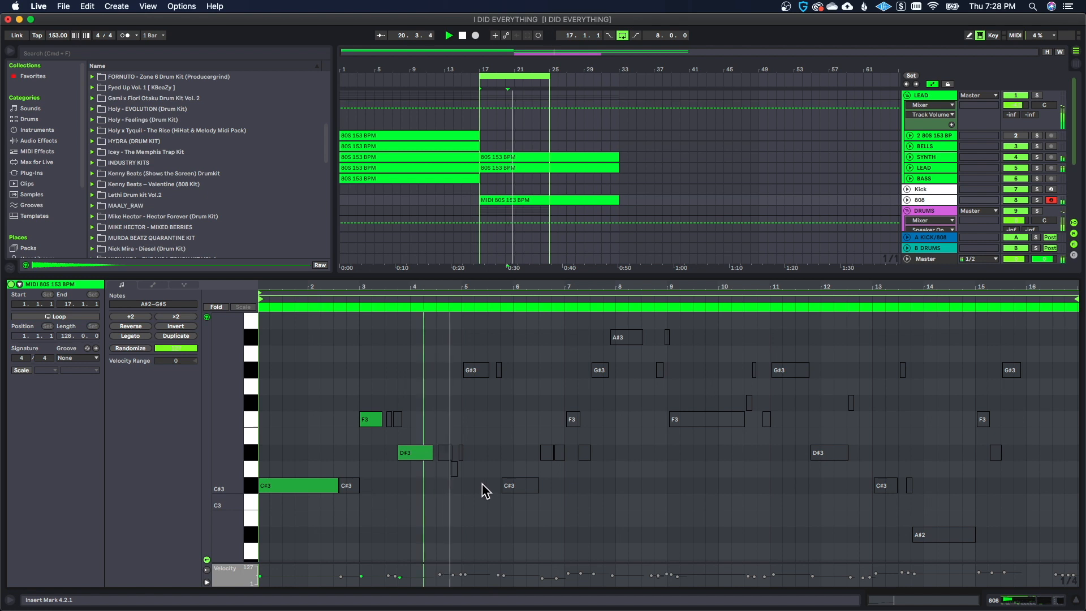
double_click(466, 371)
key("space")
double_click(466, 370)
key("space")
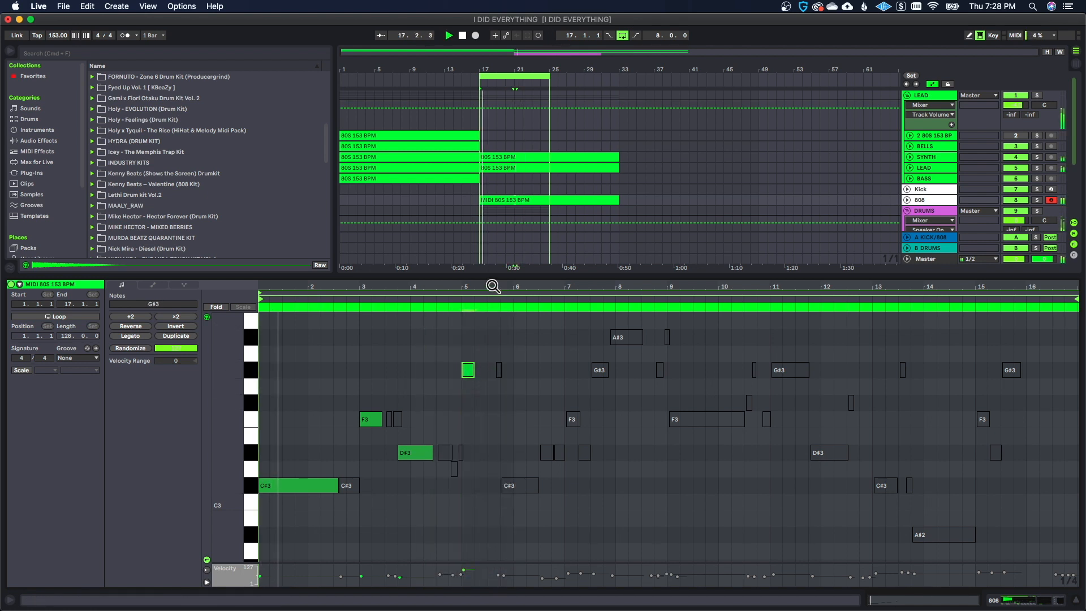
mouse_move(492, 286)
left_mouse_down()
mouse_move(492, 300)
mouse_move(517, 301)
left_mouse_up()
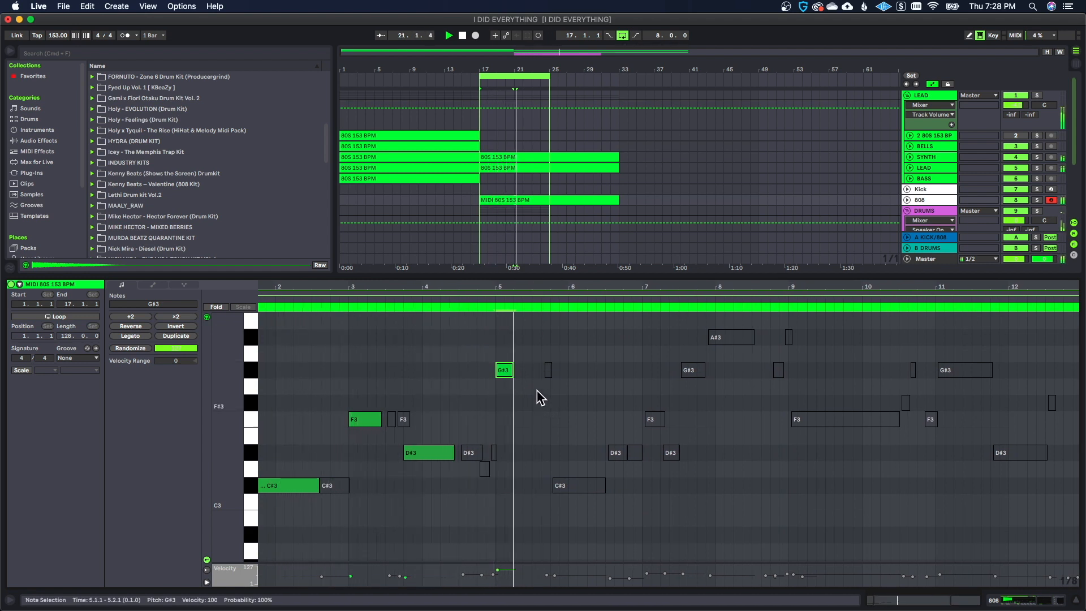
double_click(527, 370)
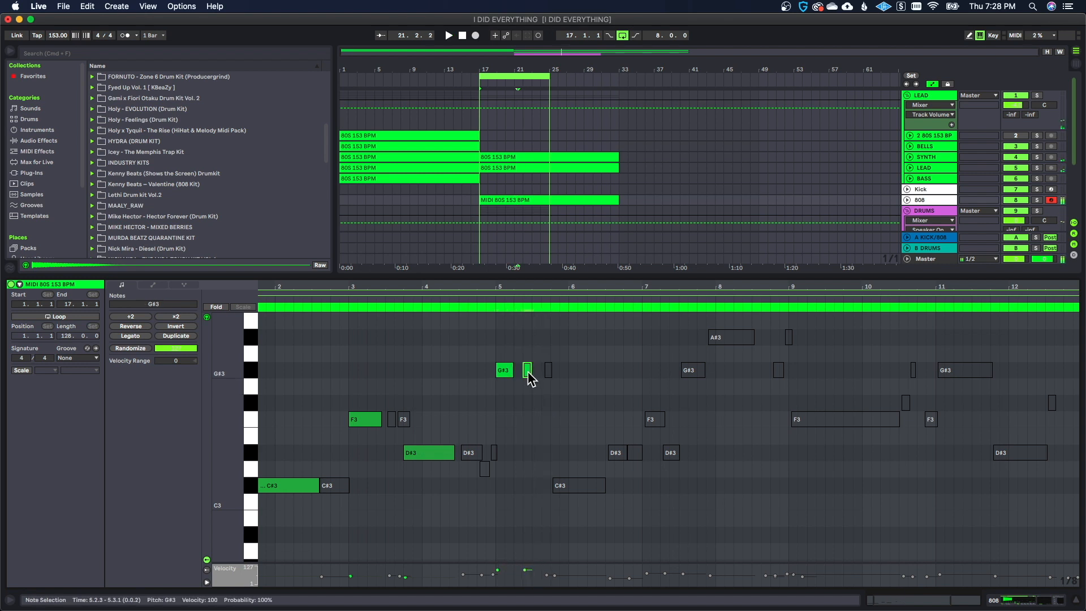
left_click_drag(529, 371, 541, 372)
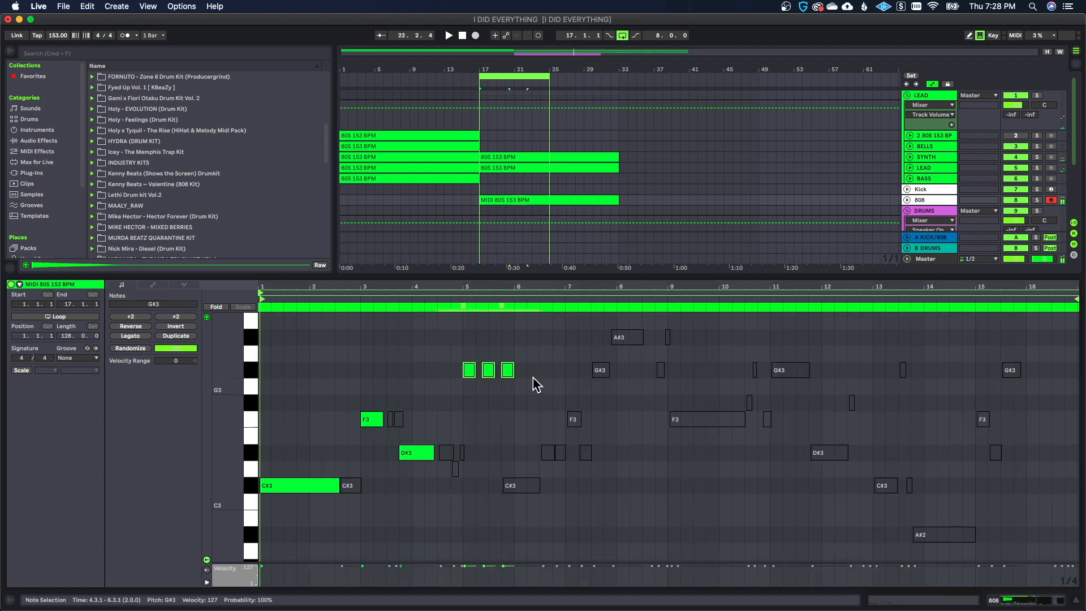
Transpose the selected G#3 notes in bar 5 down seven semitones to C#3 and play the loop
key("Down")
key("Down")
key("Down")
key("Down")
key("Down")
key("Down")
key("Down")
key("space")
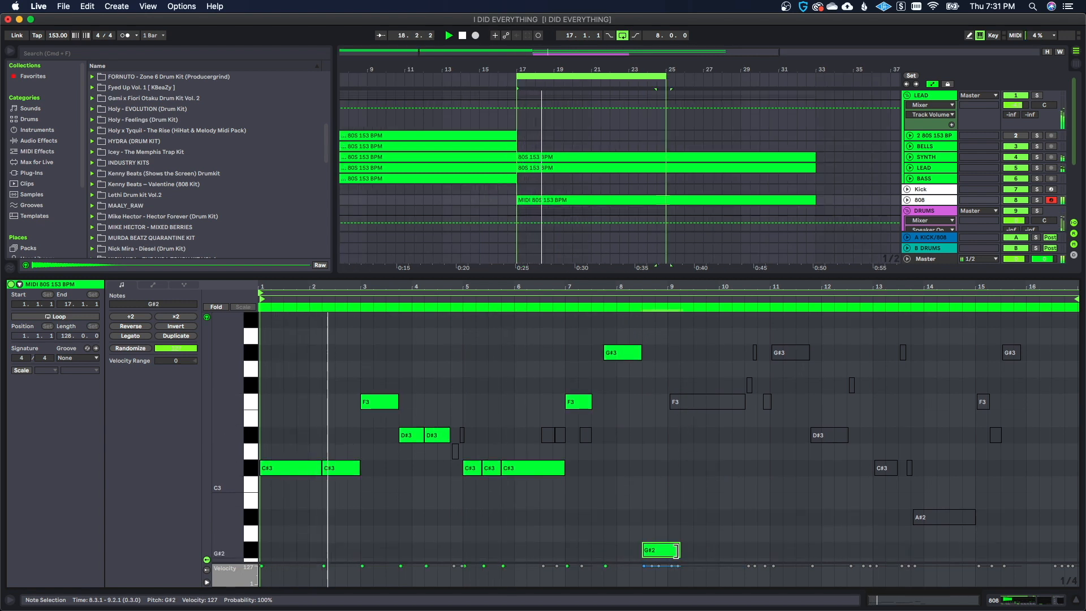
Shorten the G#2 note to end at bar 9, and redo the duplication of the bar 1–8 notes into bars 9–16
left_click_drag(678, 552, 663, 553)
left_click(672, 511)
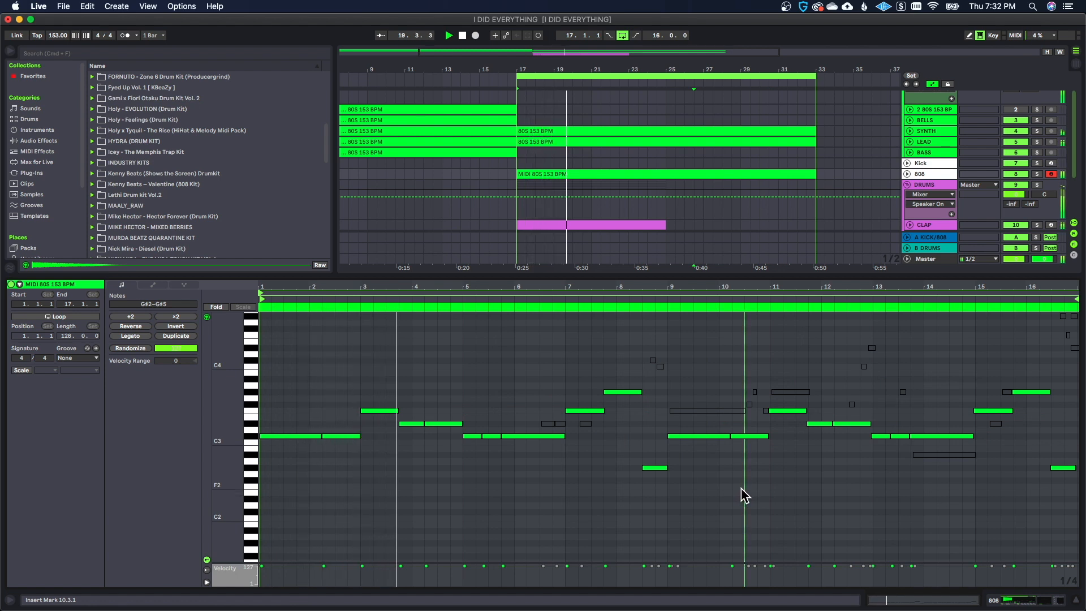
key("super+z")
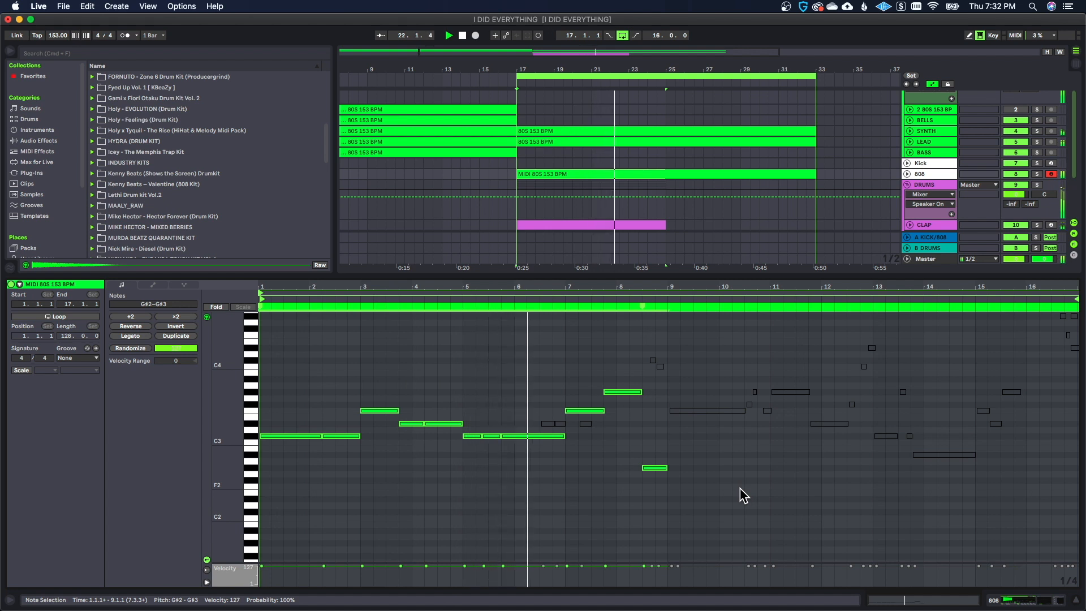
key("super+d")
Raise the first two duplicated 808 notes at bar 9 to F3 and the F3 note starting just before bar 11 to G#3
left_click_drag(704, 422, 783, 407)
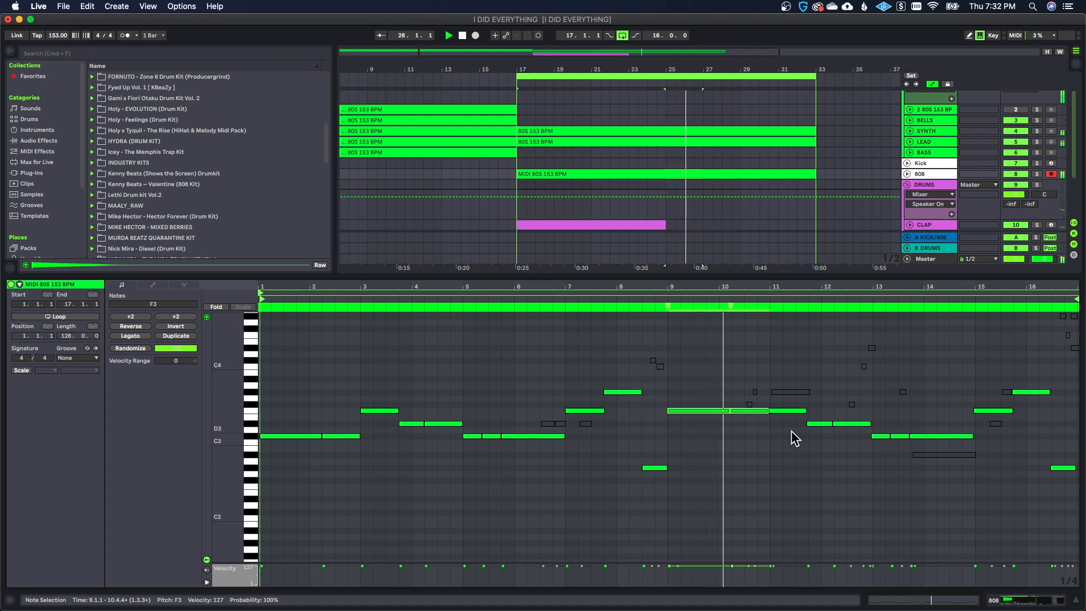
left_click(780, 410)
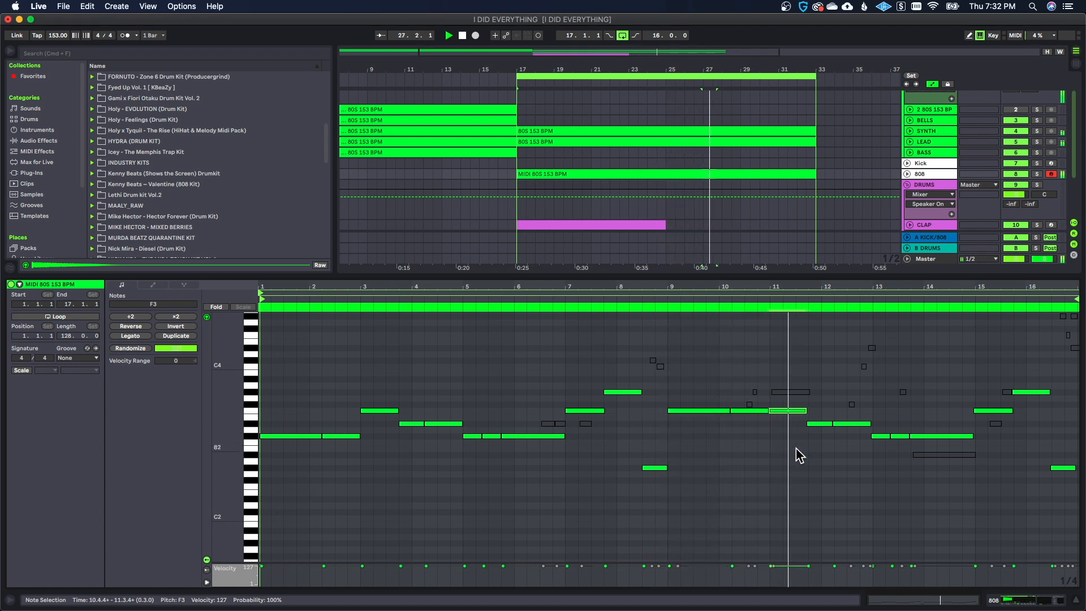
key("Up")
key("Up")
key("Up")
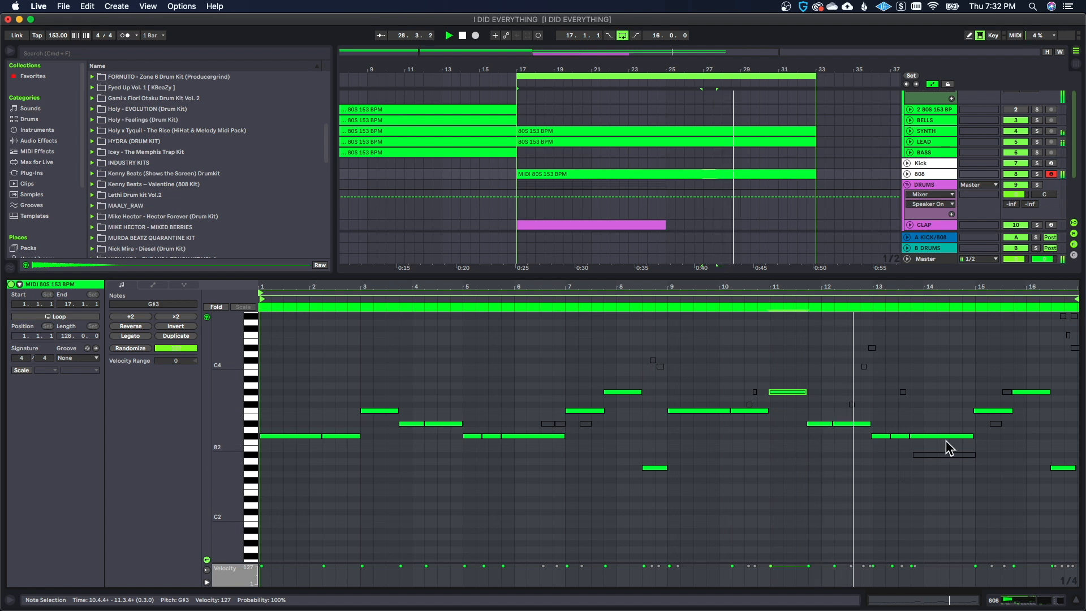
Lower the long C#3 note starting just before beat 13.4 to A#2, and transpose the selection down an octave
left_click_drag(957, 453, 969, 455)
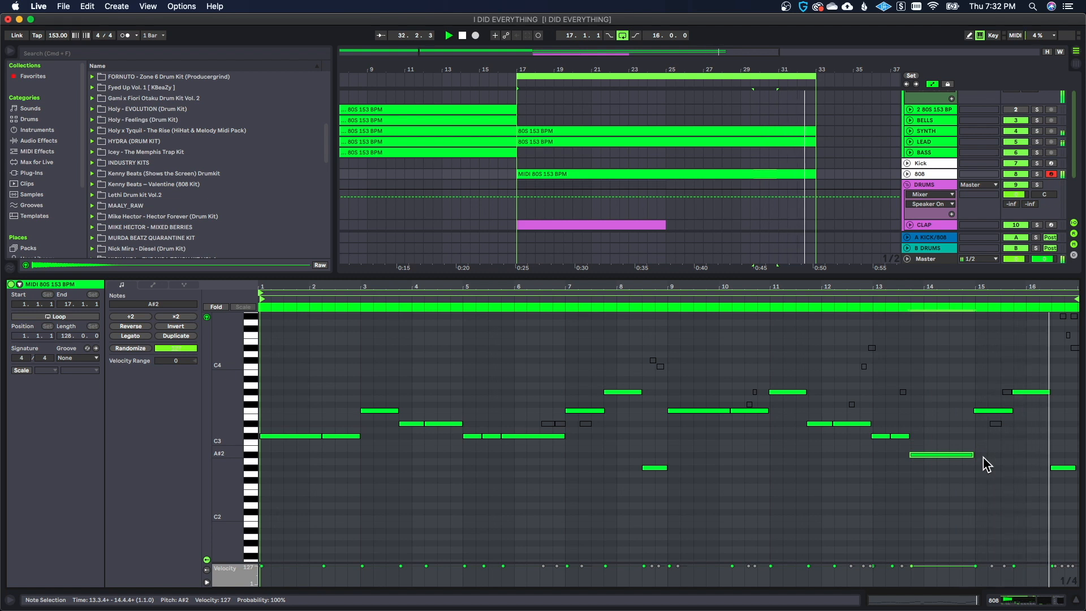
key("shift+Down")
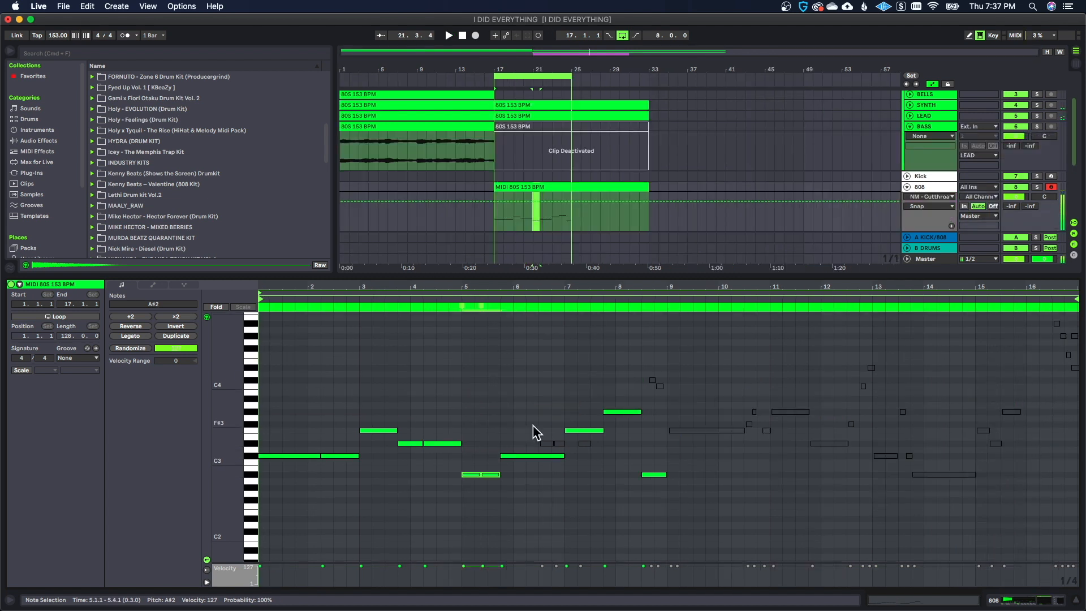
Select the Kick clip's remaining notes from beat 3.4 to bar 8 and move them to C3
left_click(623, 412)
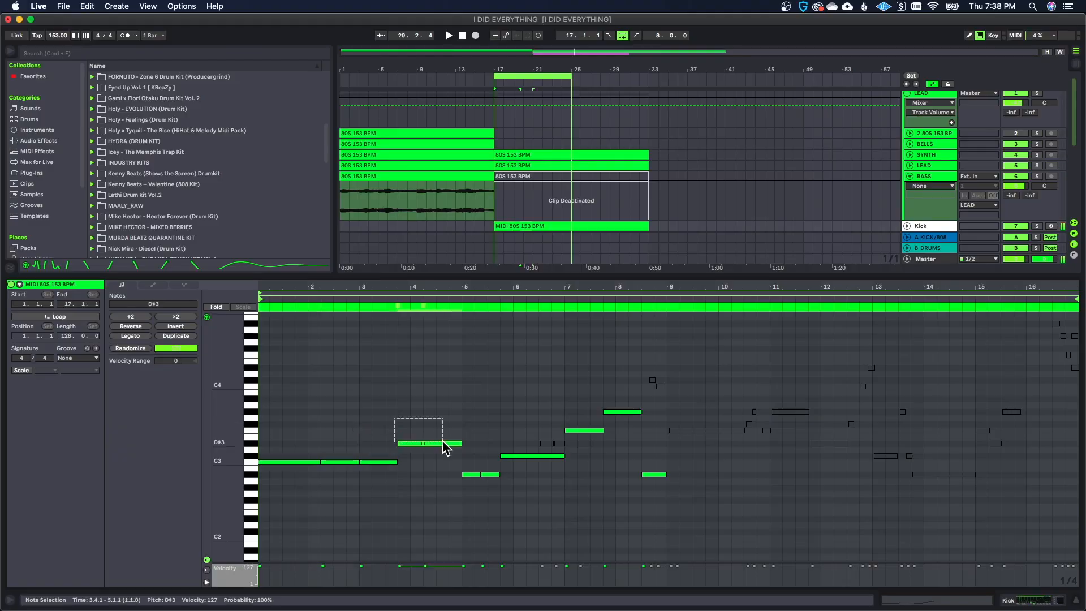
left_click_drag(443, 443, 650, 468)
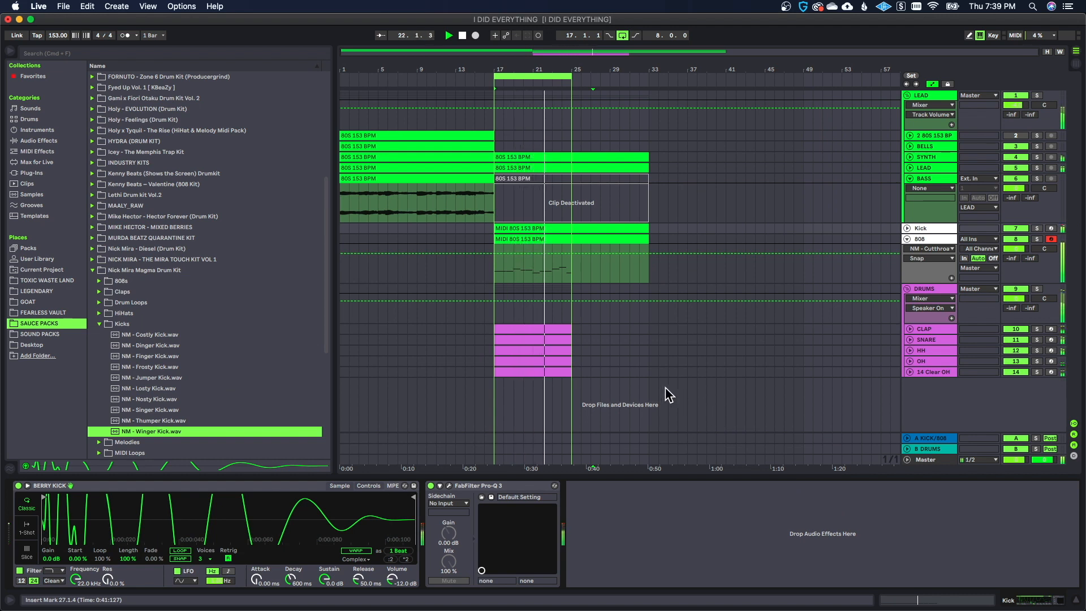
Switch to the Session view mixer and lower the Kick track's volume slightly
key("Tab")
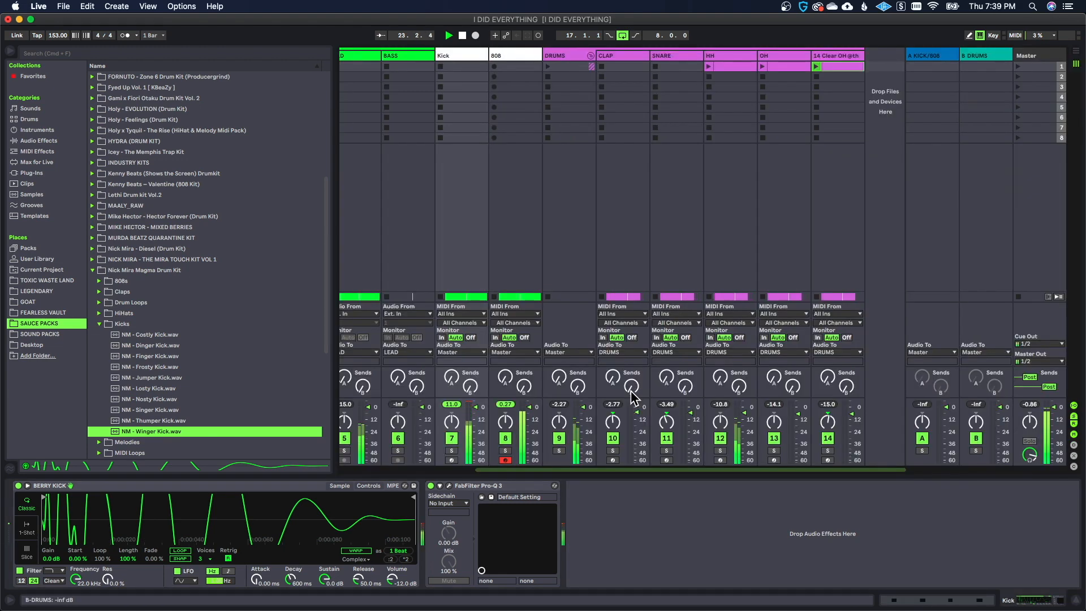
left_click_drag(479, 421, 479, 429)
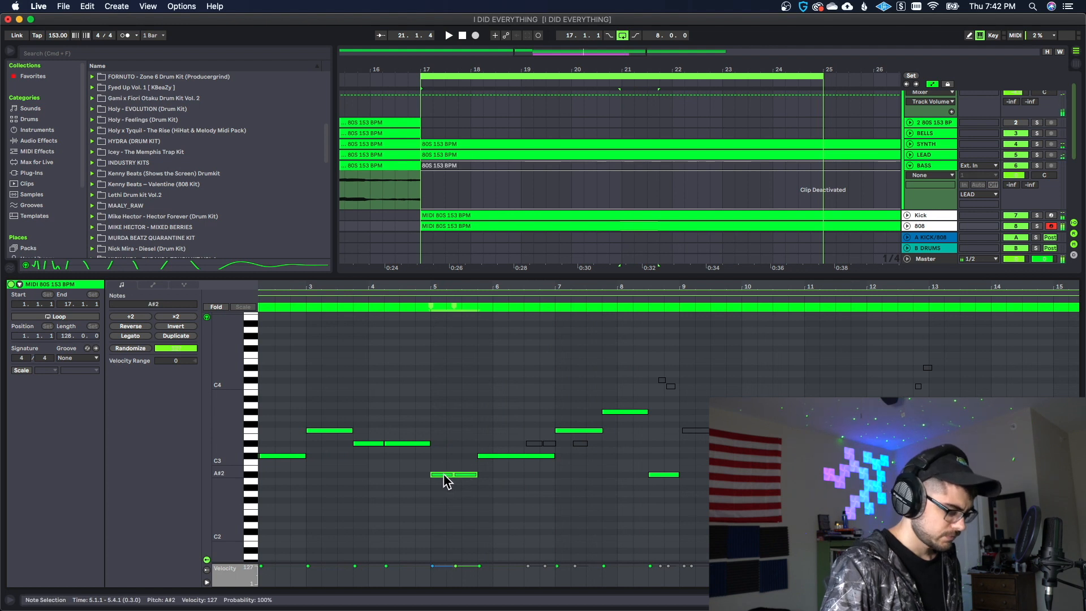
Copy the pair of A#2 notes at 5.1.1 in the 808 clip onto F3 at 7.1.1, replacing the single note
left_click_drag(547, 439, 565, 448)
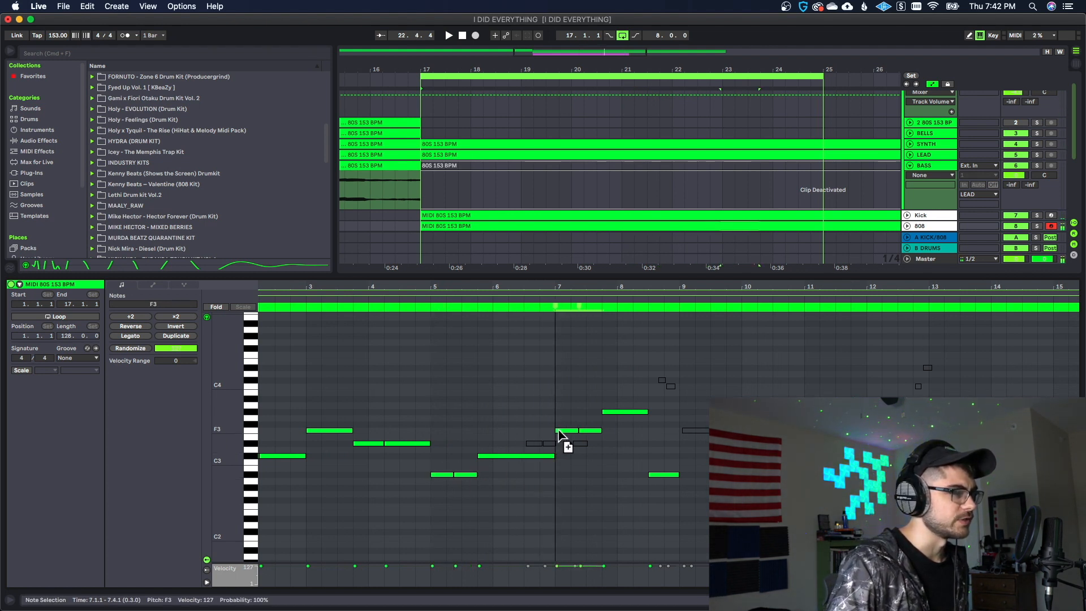
left_click(585, 497)
left_click(605, 505)
left_click(618, 505)
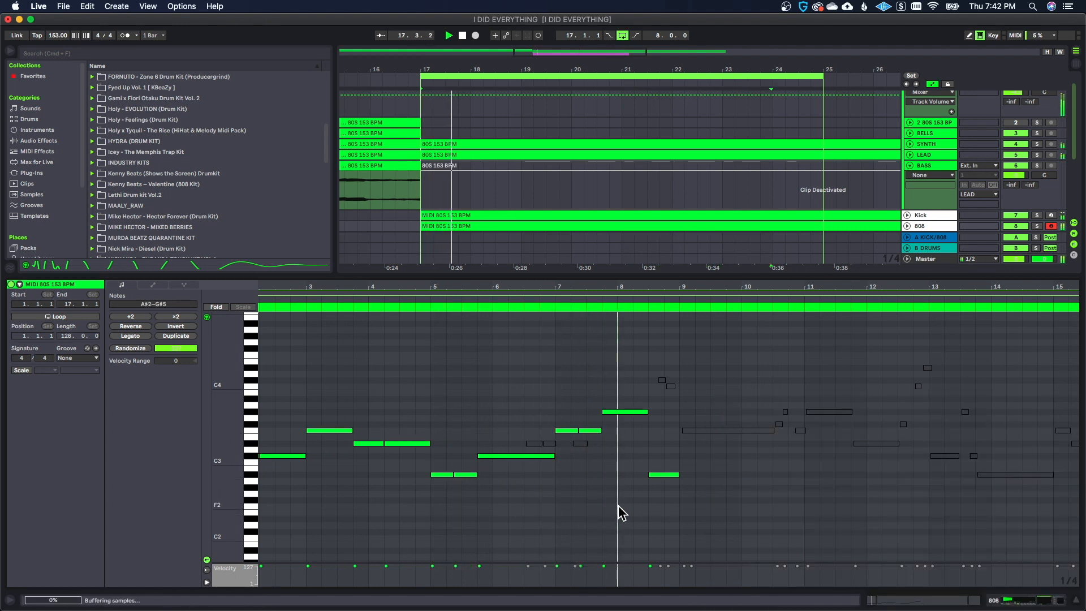
Open the Kick clip and copy its pair of C3 notes at bar 5 to bar 7
left_click(656, 218)
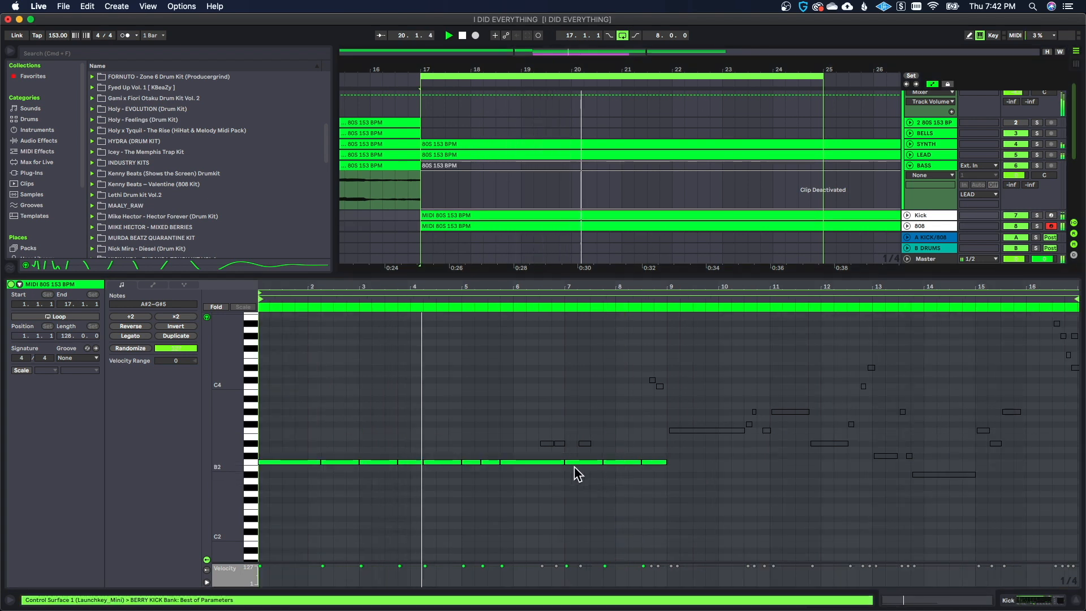
left_click_drag(467, 461, 575, 468)
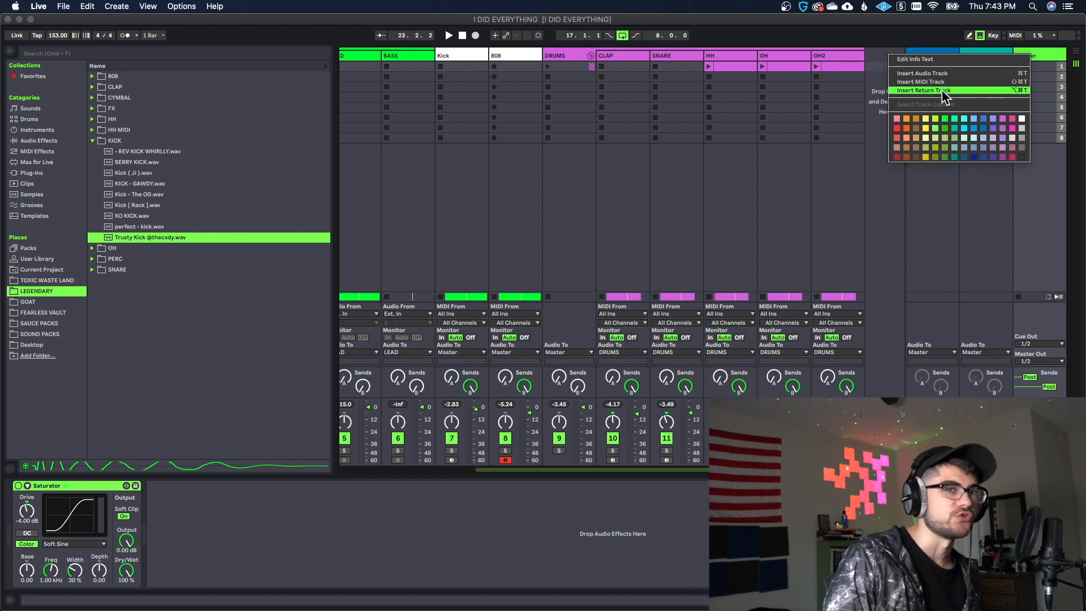
Dismiss the track options and examine the Bite bitcrusher settings on the Kick/808 return track
left_click(1012, 36)
left_click(919, 55)
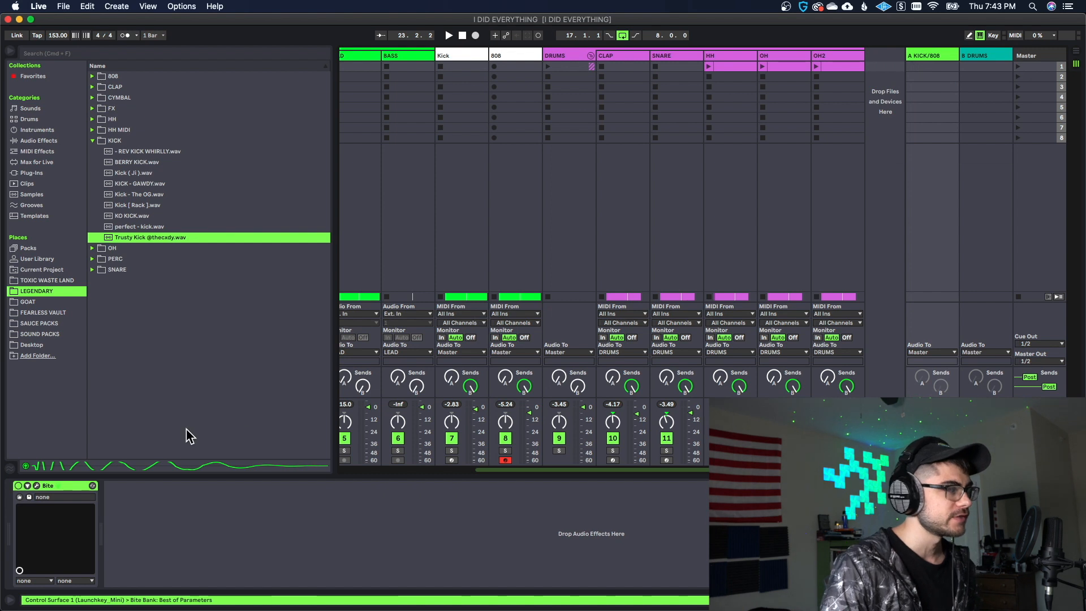
left_click(35, 485)
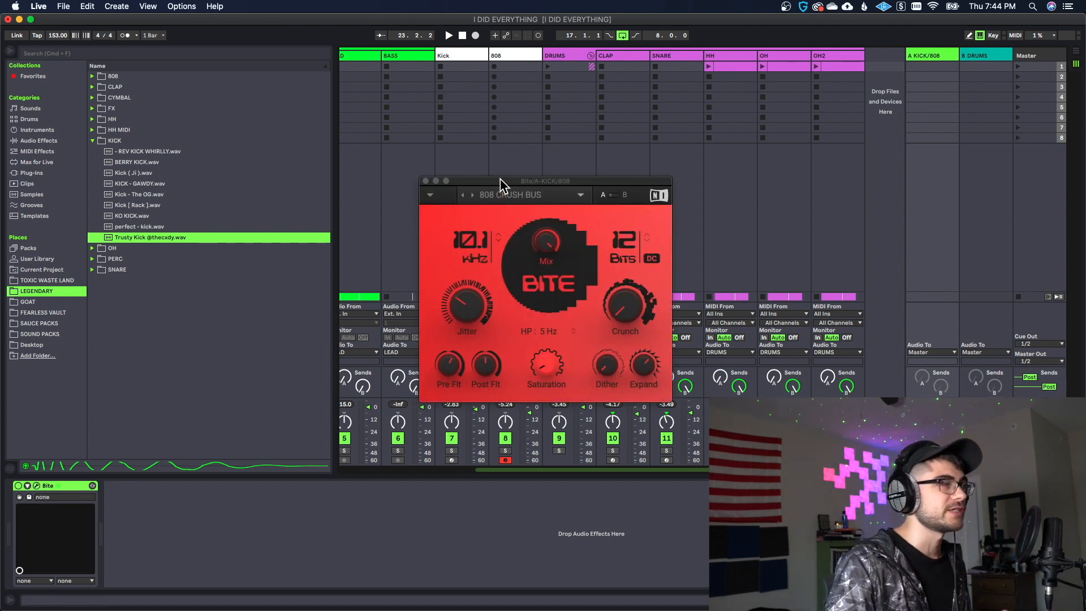
left_click_drag(497, 183, 509, 178)
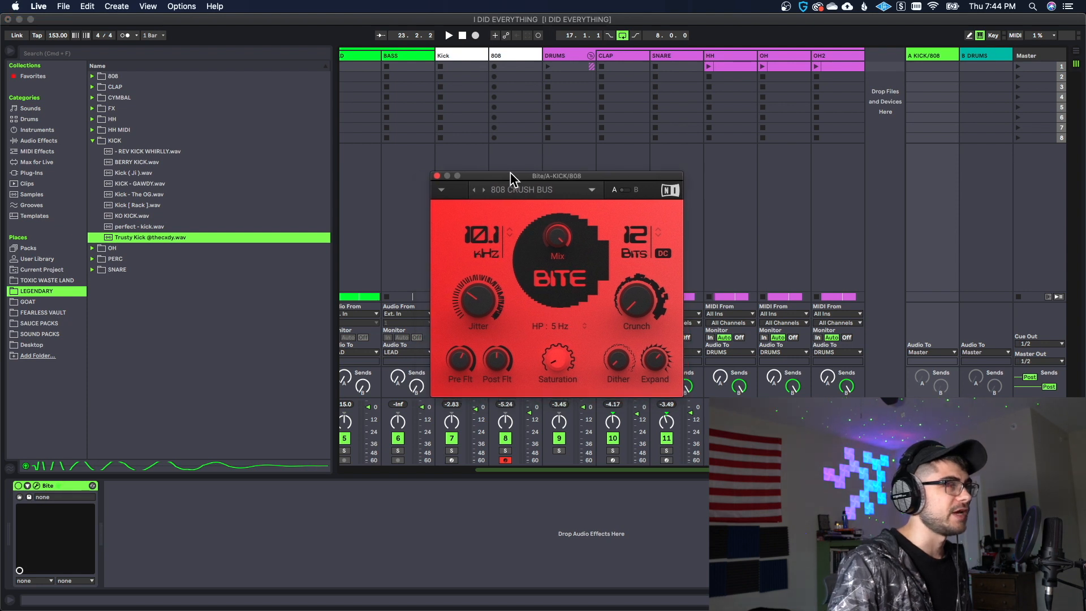
left_click(438, 175)
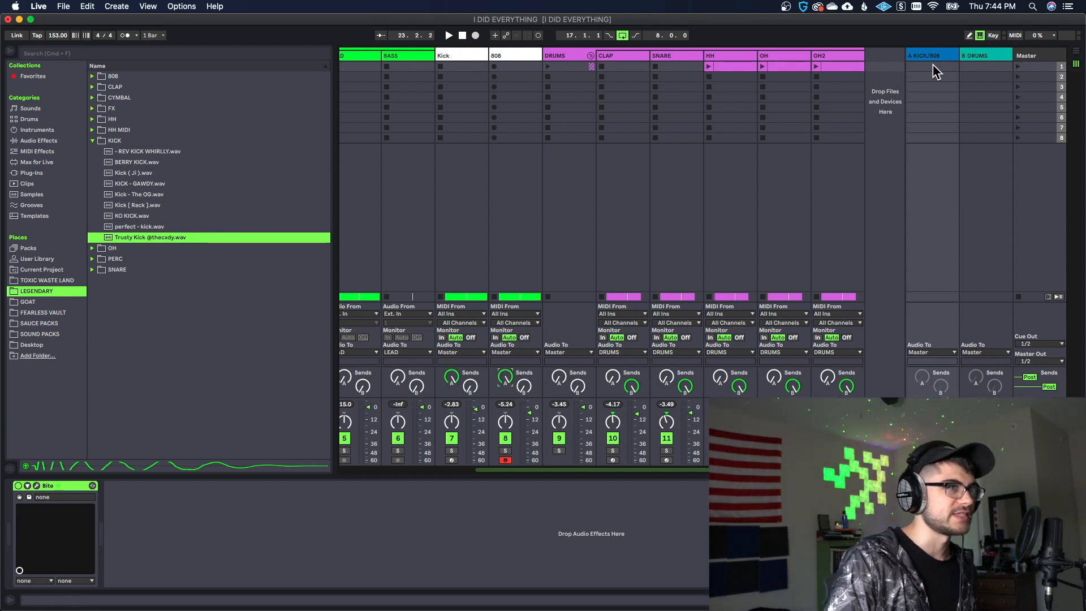
Examine the Bite bitcrusher settings on the Drums return track, closing the plugin window again
left_click(991, 57)
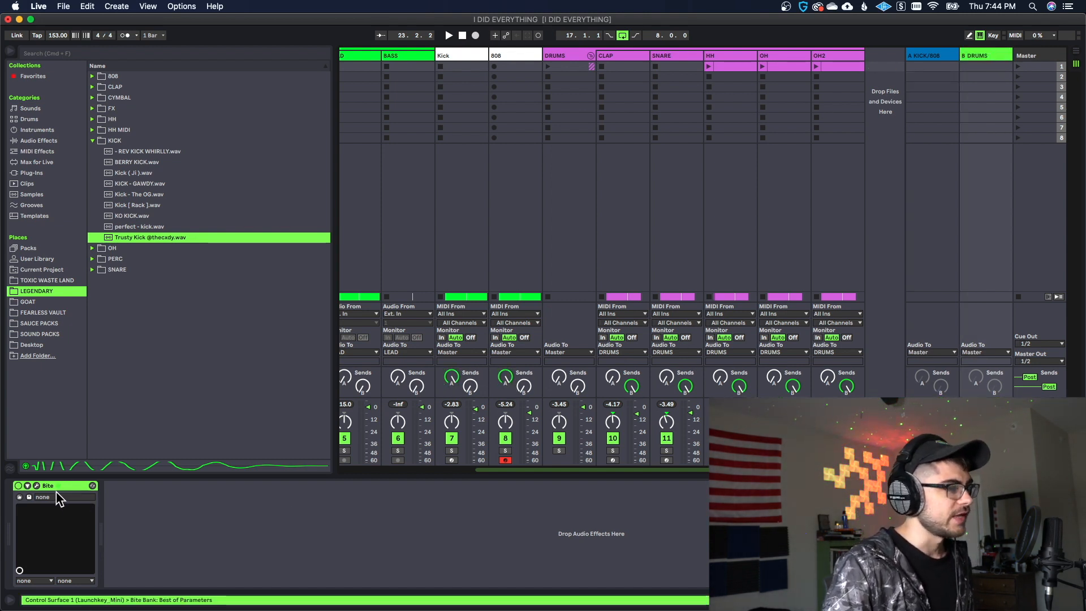
left_click(36, 485)
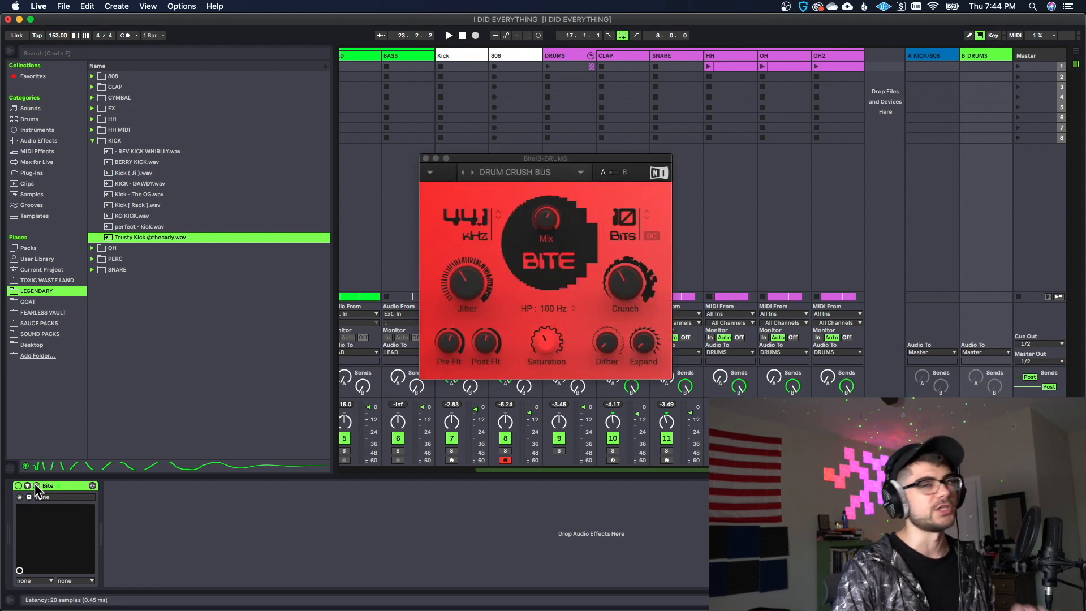
left_click(36, 485)
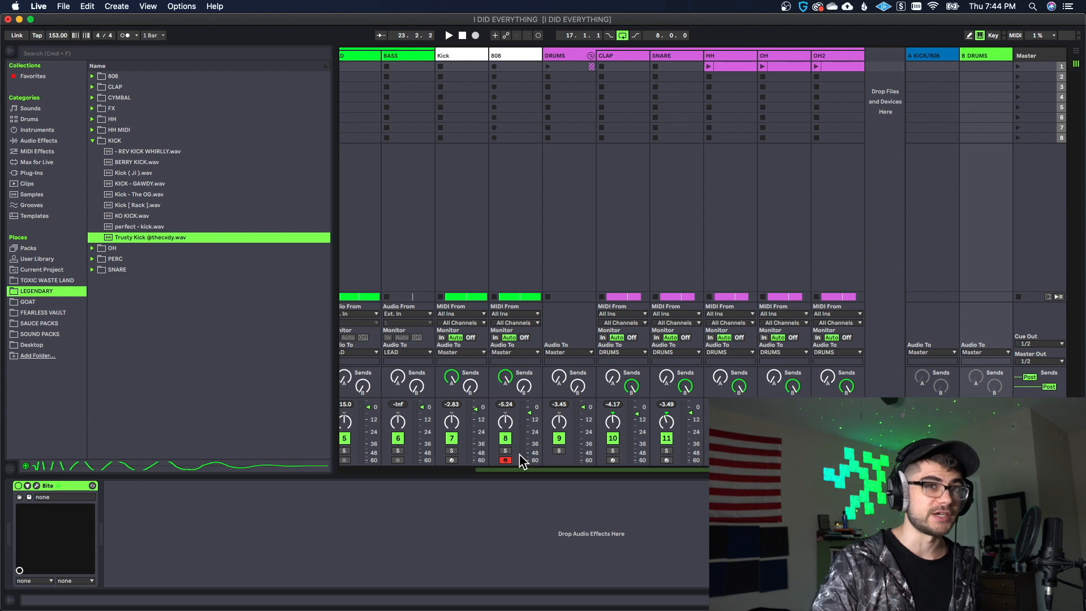
Play the beat and unfold the 808 and Kick tracks in the Arrangement view
key("space")
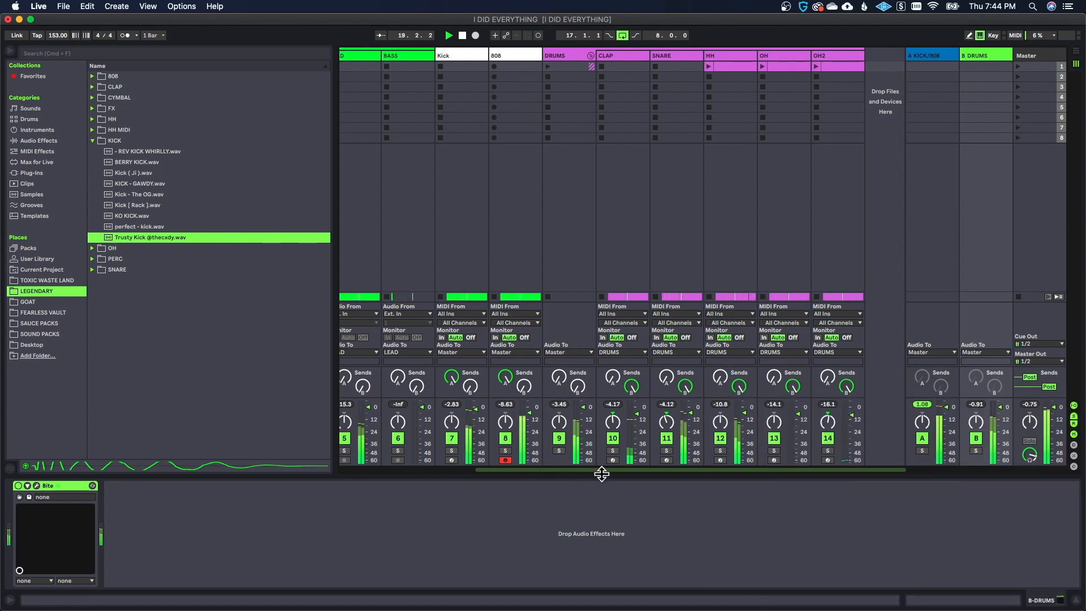
key("Tab")
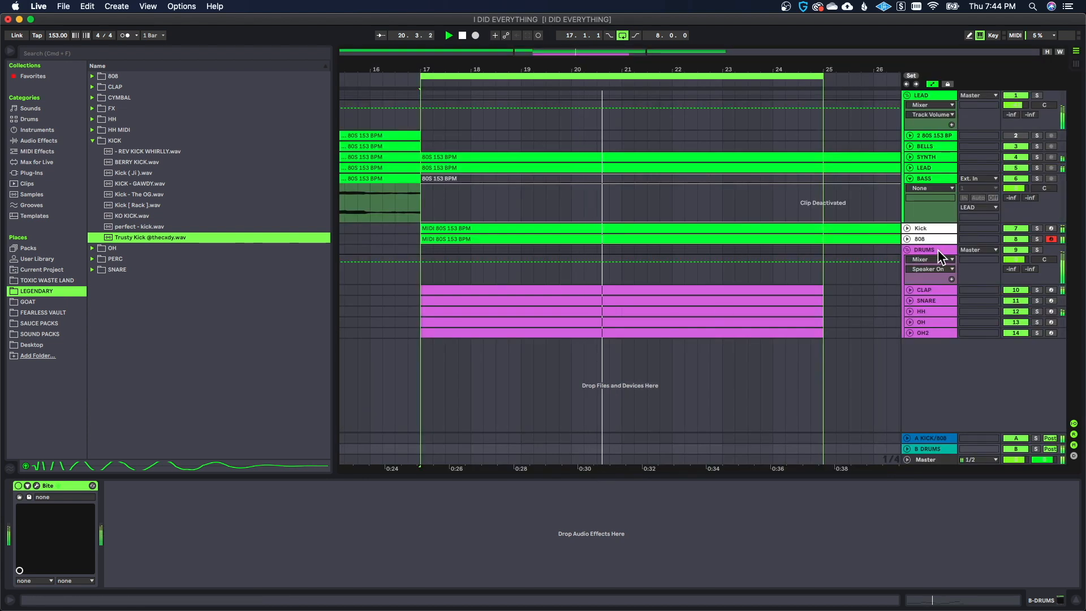
left_click(908, 240)
left_click(908, 229)
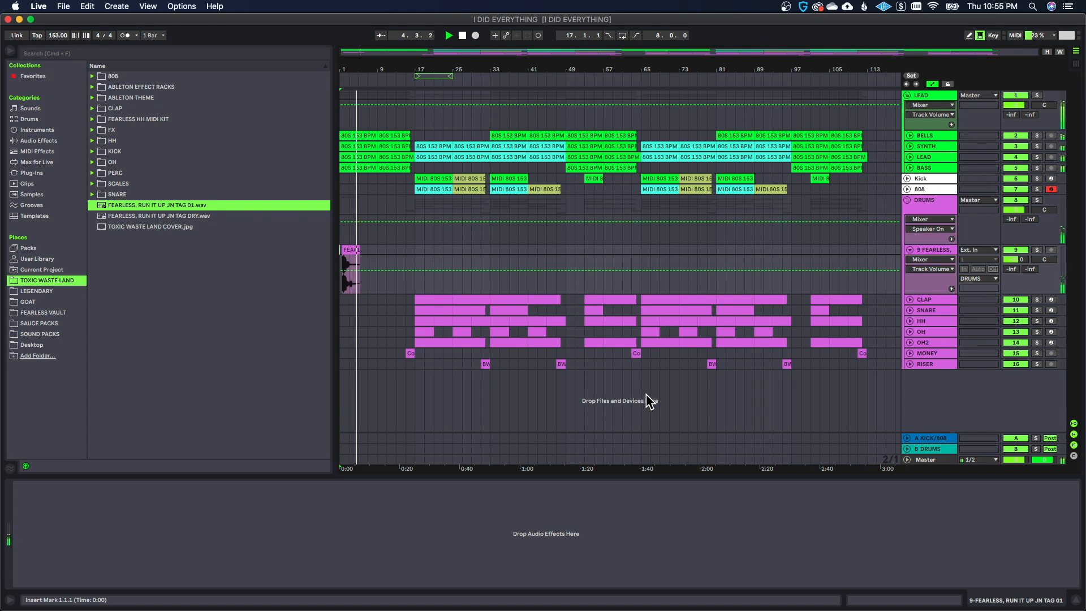
Fold the producer tag track in the Drums group of the full arrangement
left_click(909, 250)
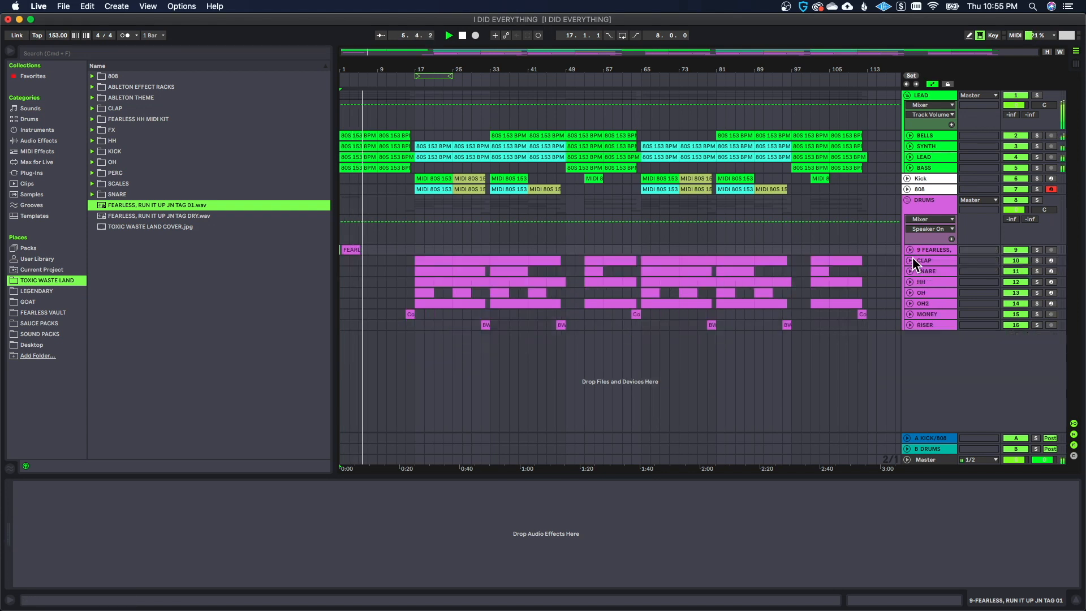